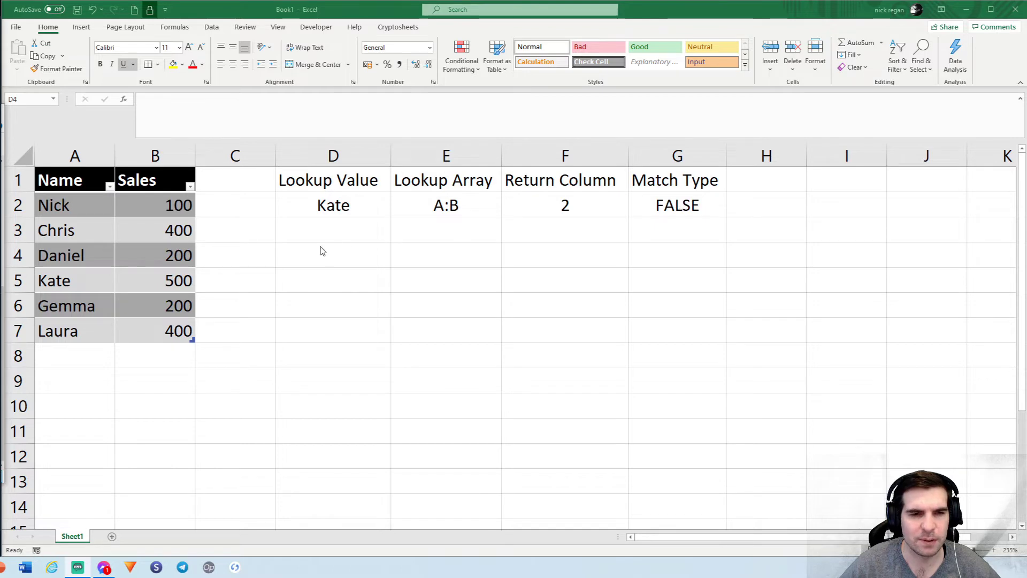
# Step: Enter =VLOOKUP(D2,A:B,2,FALSE) in D4 so it returns Kate's sales of 500
pyautogui.write('=')
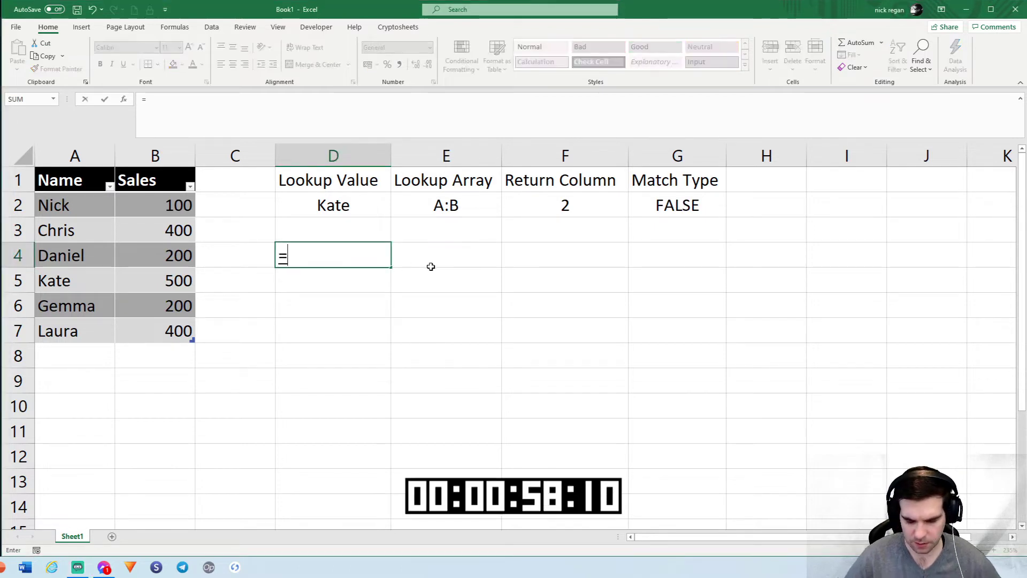
pyautogui.write('vlookup(')
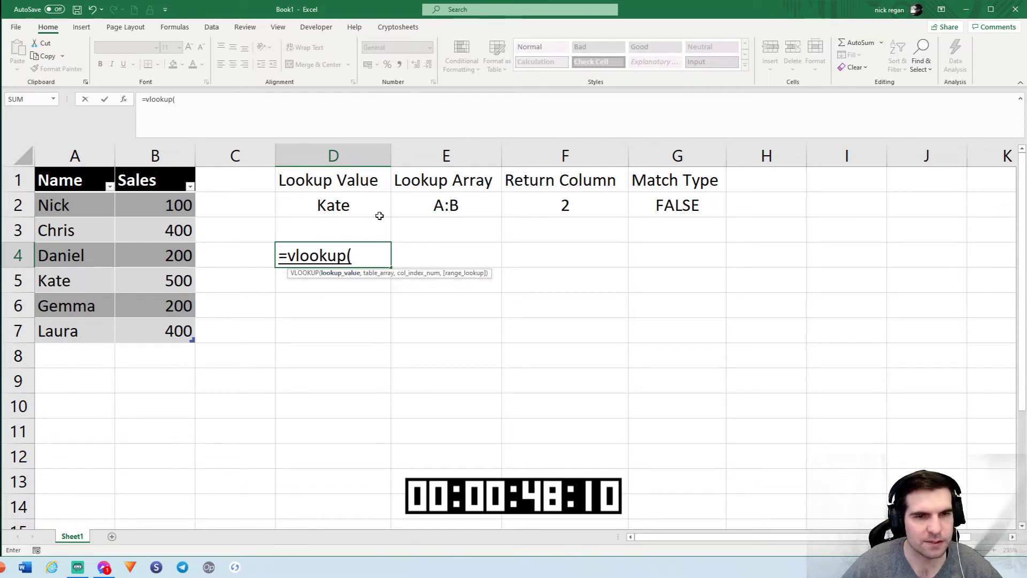
pyautogui.click(348, 205)
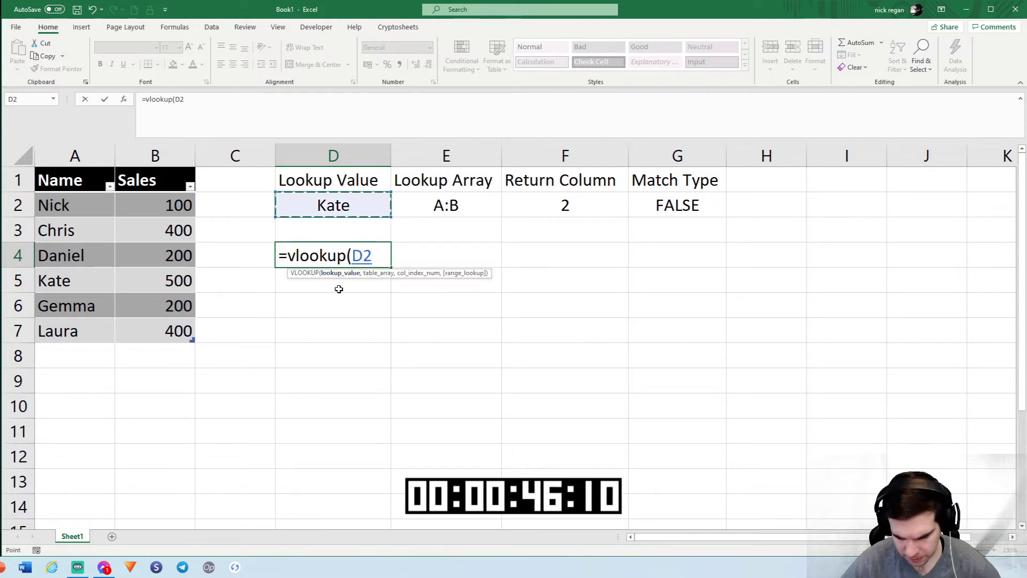
pyautogui.write(',')
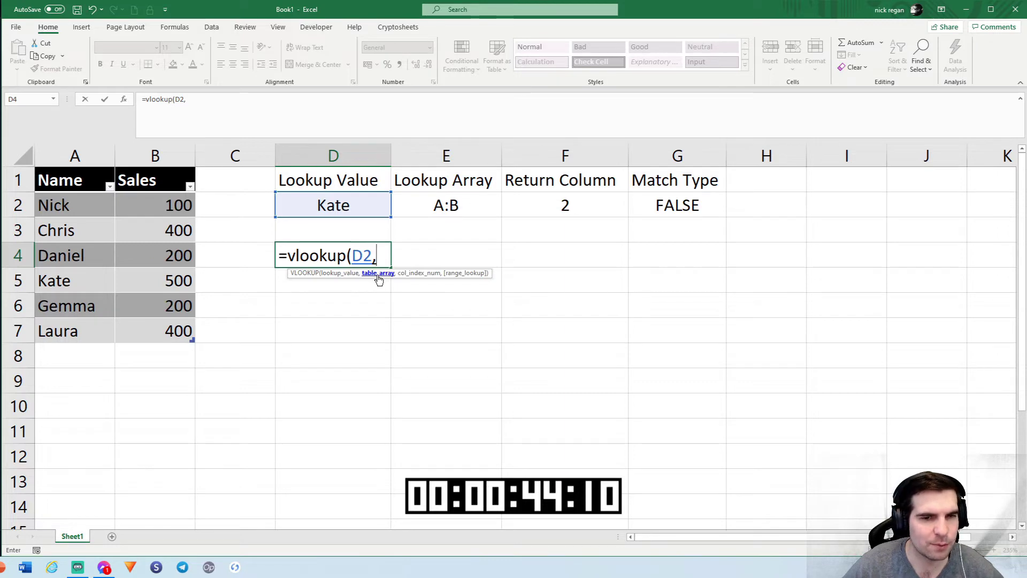
pyautogui.moveTo(55, 155); pyautogui.dragTo(167, 157)
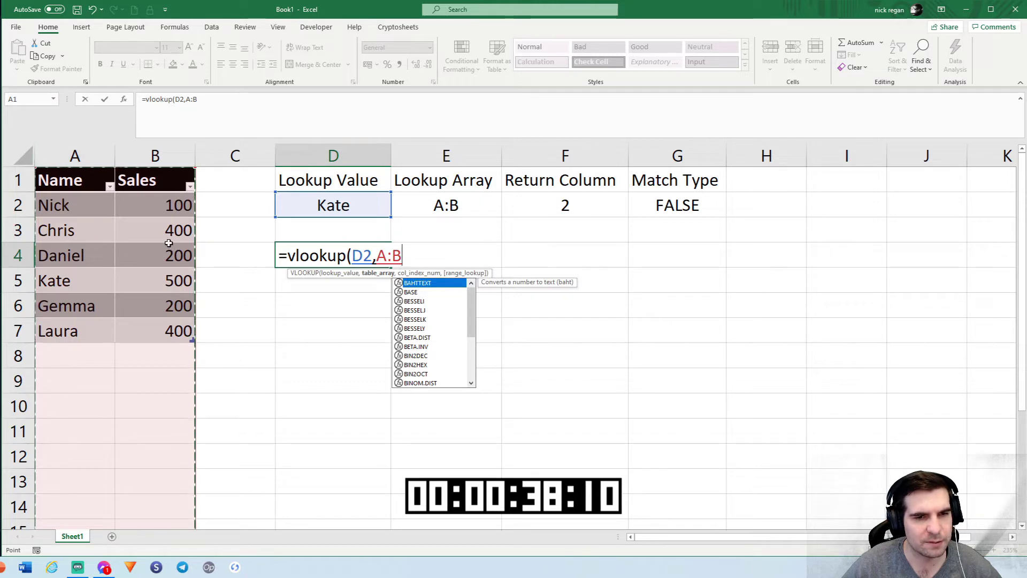
pyautogui.write(',')
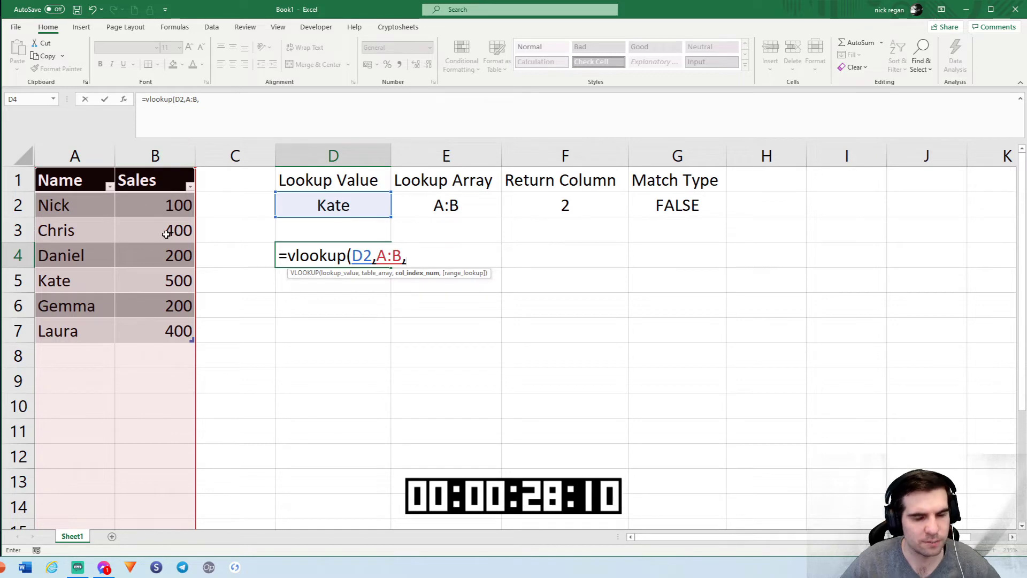
pyautogui.write('2')
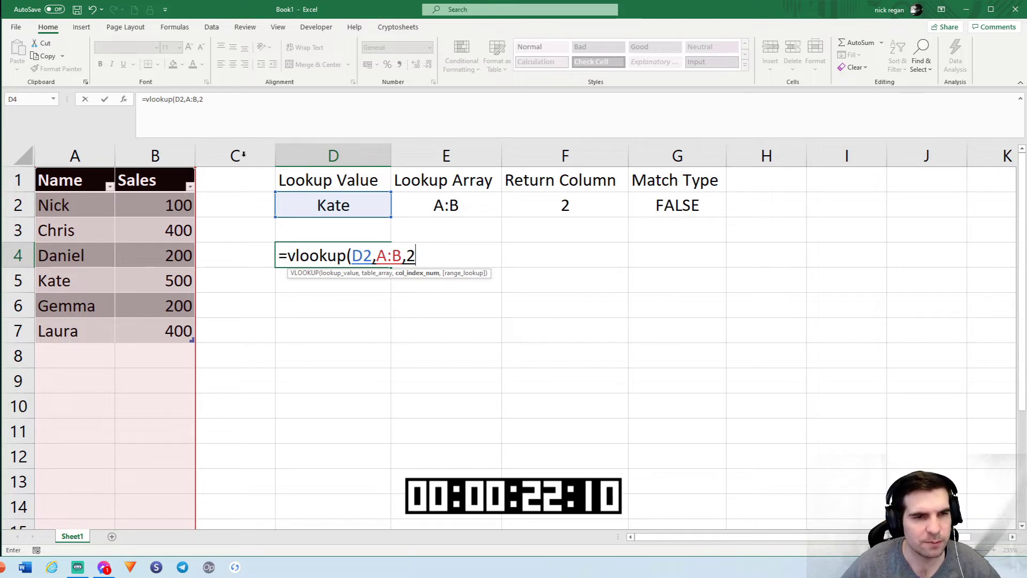
pyautogui.write(',')
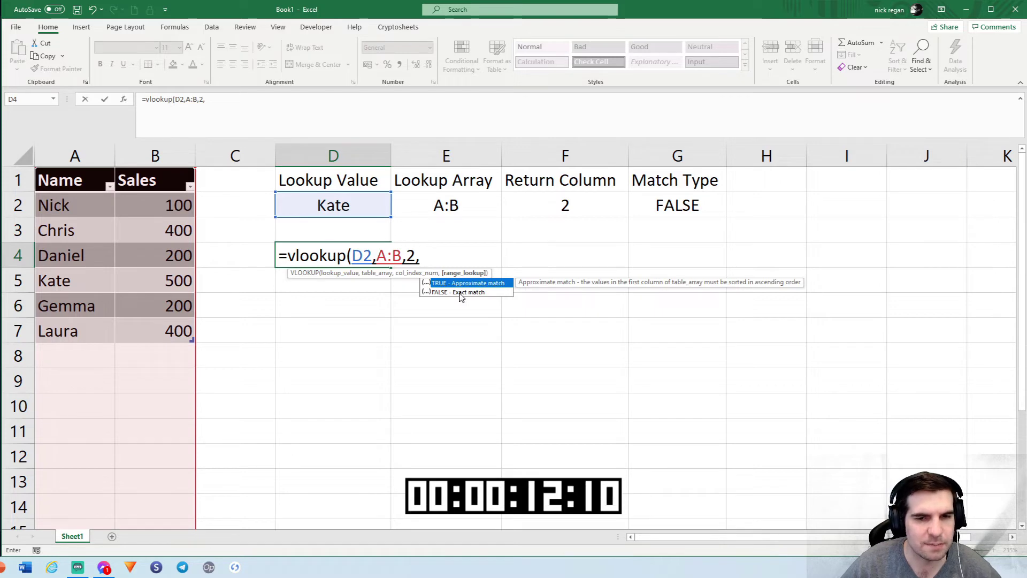
pyautogui.doubleClick(461, 293)
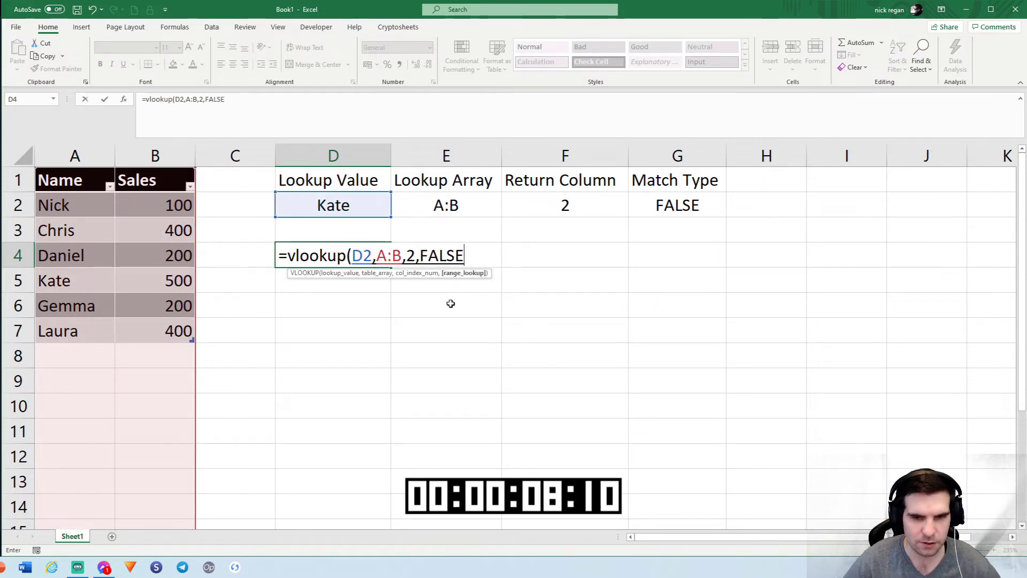
pyautogui.write(')')
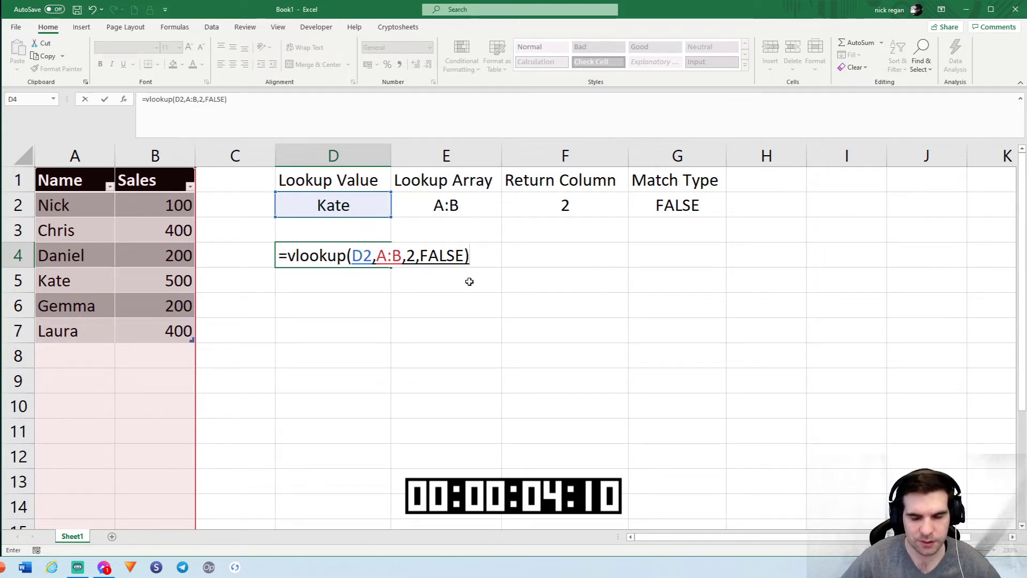
pyautogui.press('Return')
# Step: Review D4's lookup formula and Kate's name and sales in A5 and B5
pyautogui.click(358, 259)
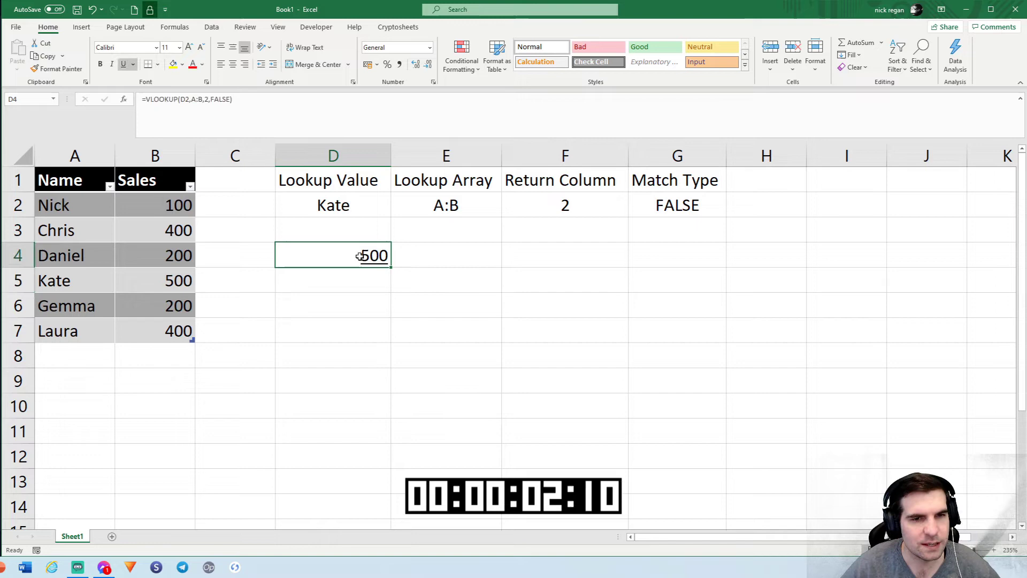
pyautogui.click(337, 280)
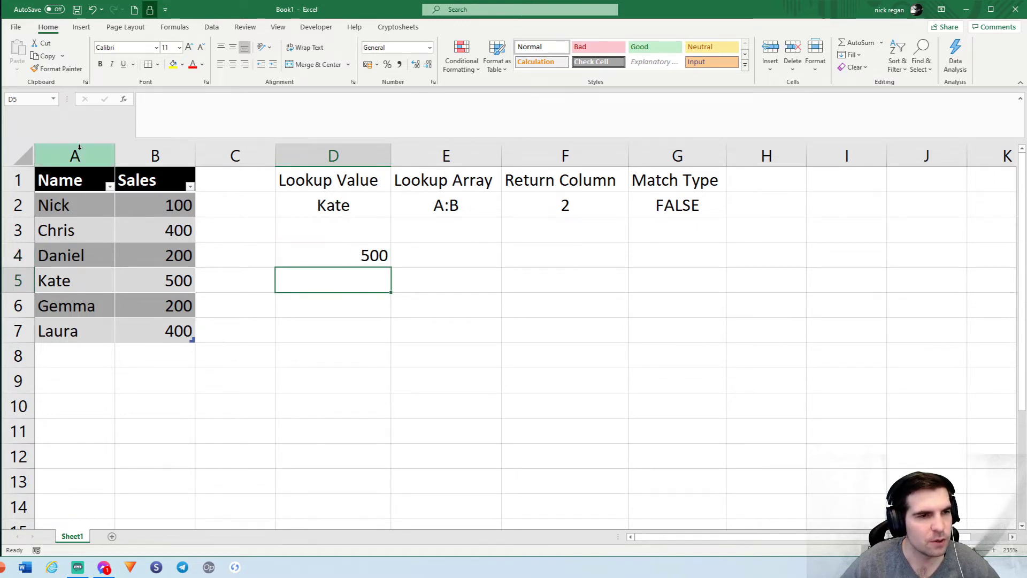
pyautogui.click(74, 282)
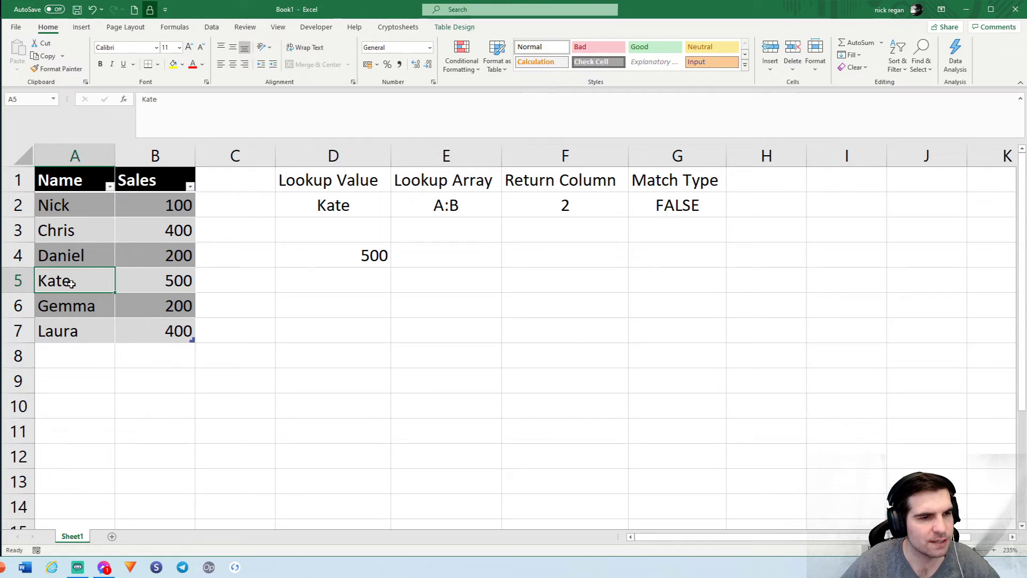
pyautogui.click(177, 278)
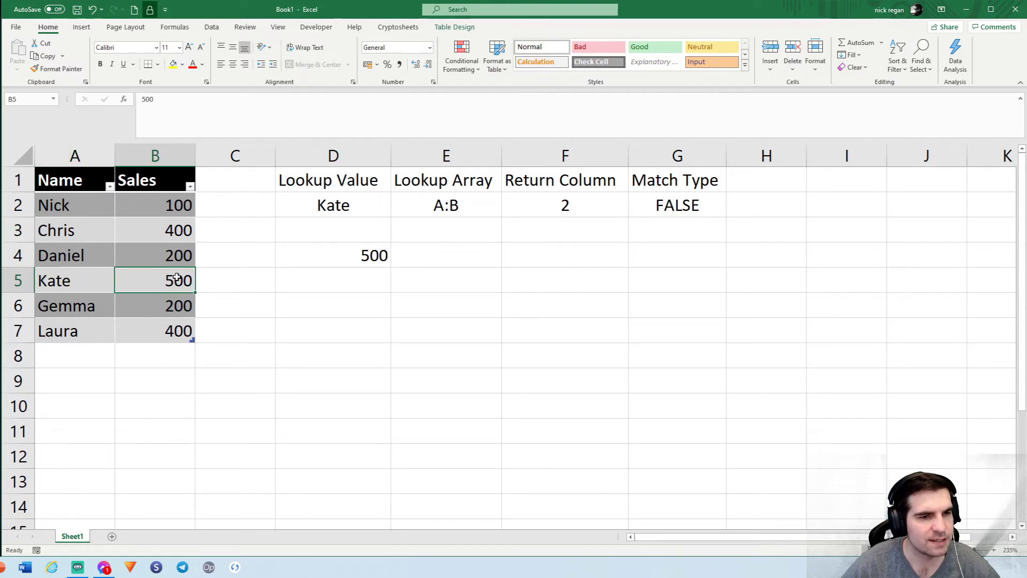
# Step: Enter Nick in D2 and check Nick's sales in B2 against the D4 lookup
pyautogui.click(324, 205)
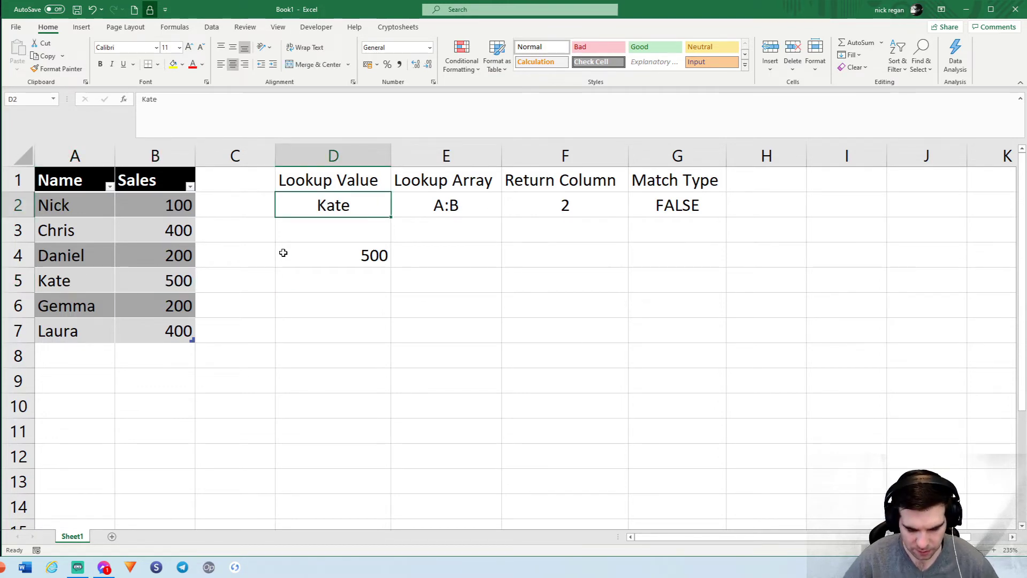
pyautogui.write('Nick')
pyautogui.press('Return')
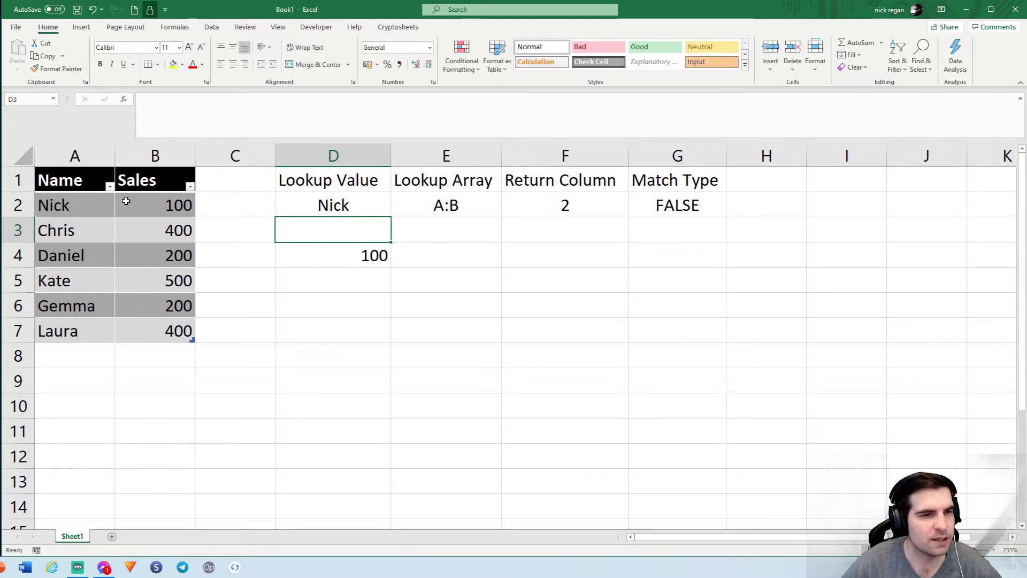
pyautogui.click(125, 200)
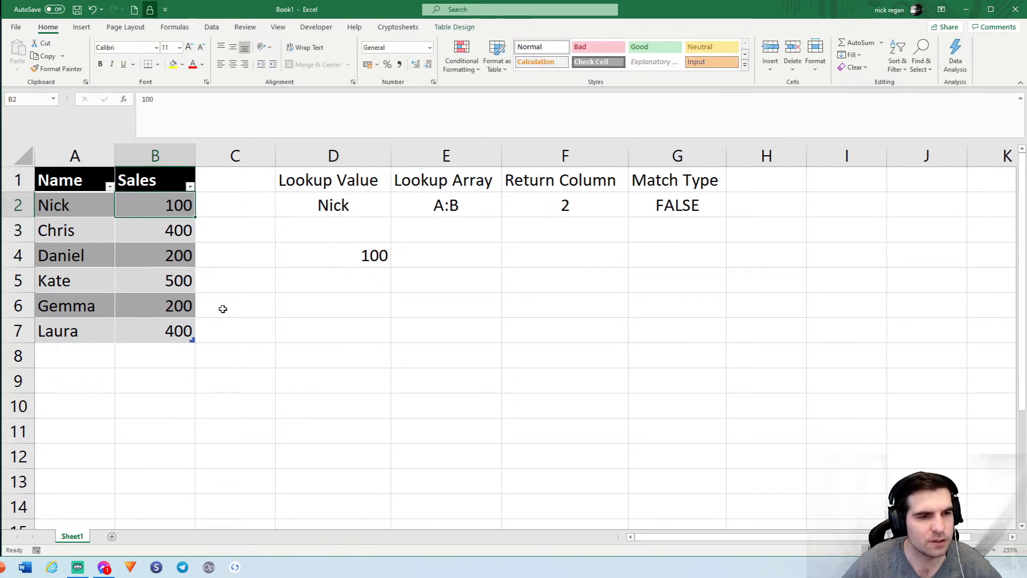
pyautogui.click(356, 207)
pyautogui.click(373, 265)
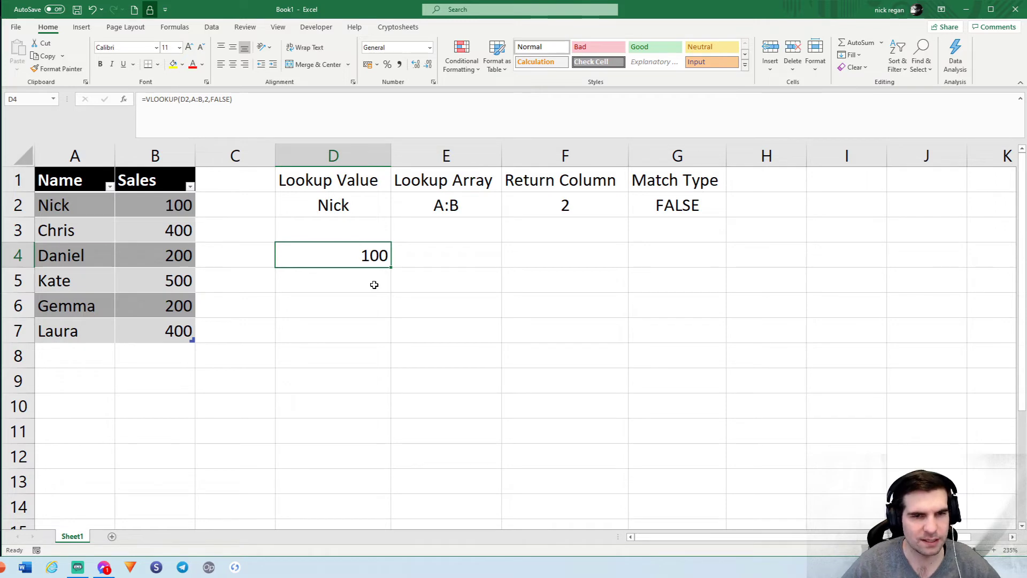
pyautogui.click(308, 213)
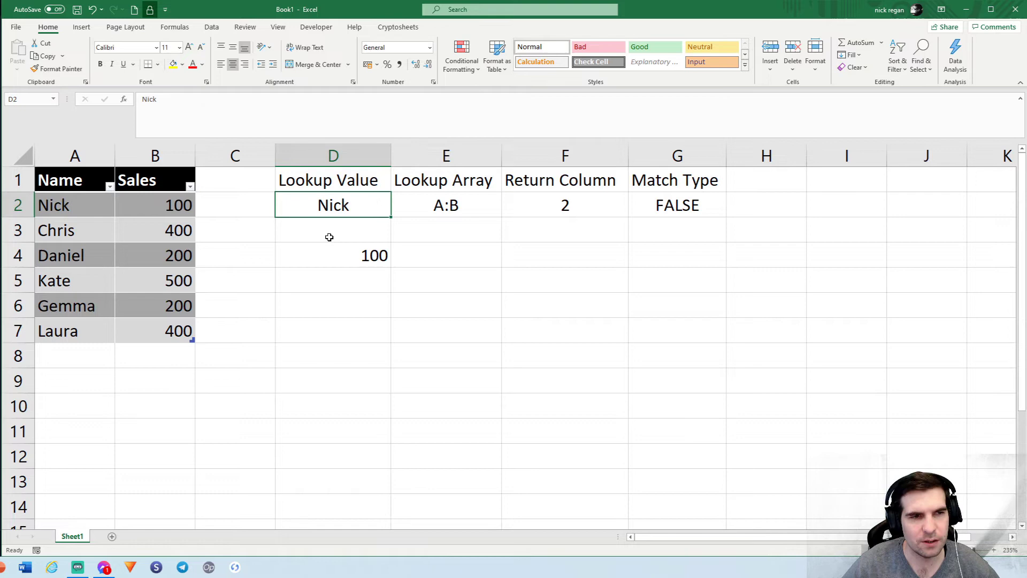
pyautogui.click(63, 157)
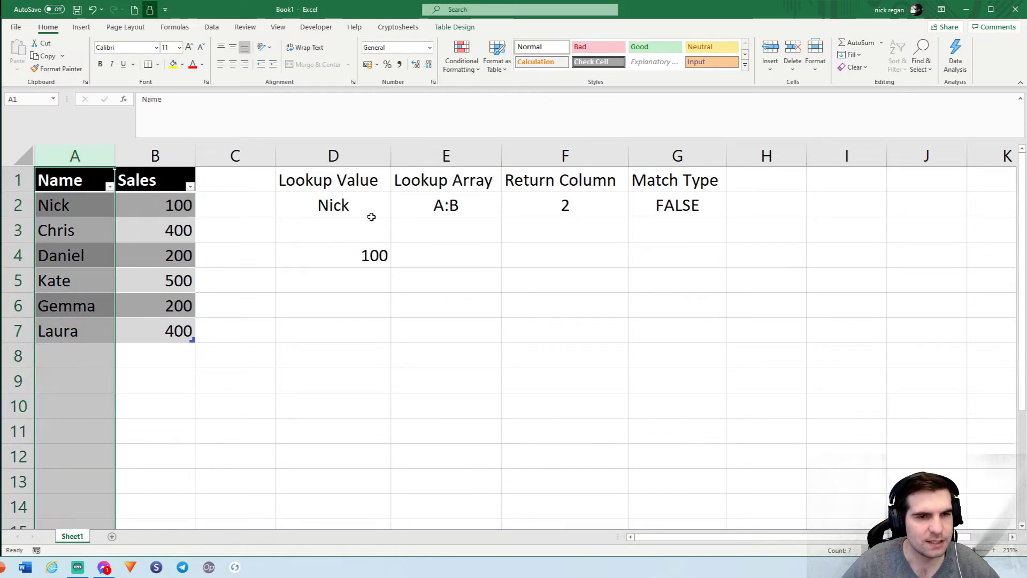
pyautogui.click(356, 198)
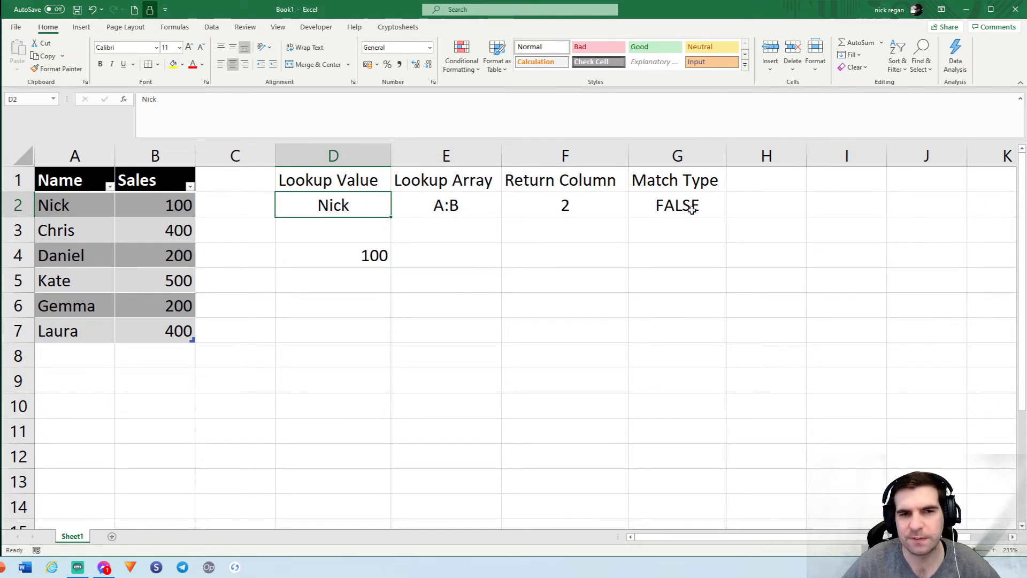
pyautogui.click(75, 155)
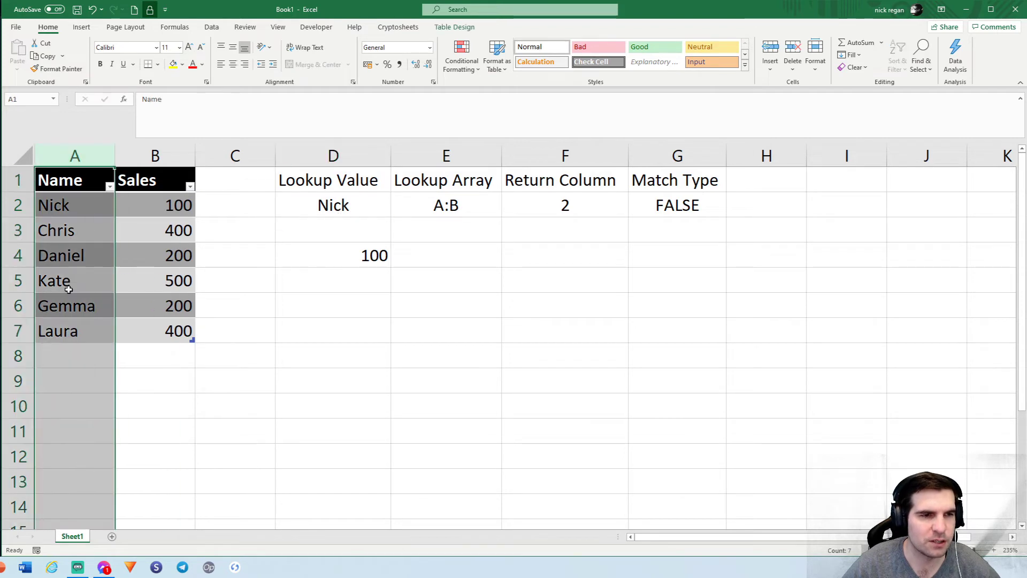
pyautogui.click(230, 213)
pyautogui.click(436, 205)
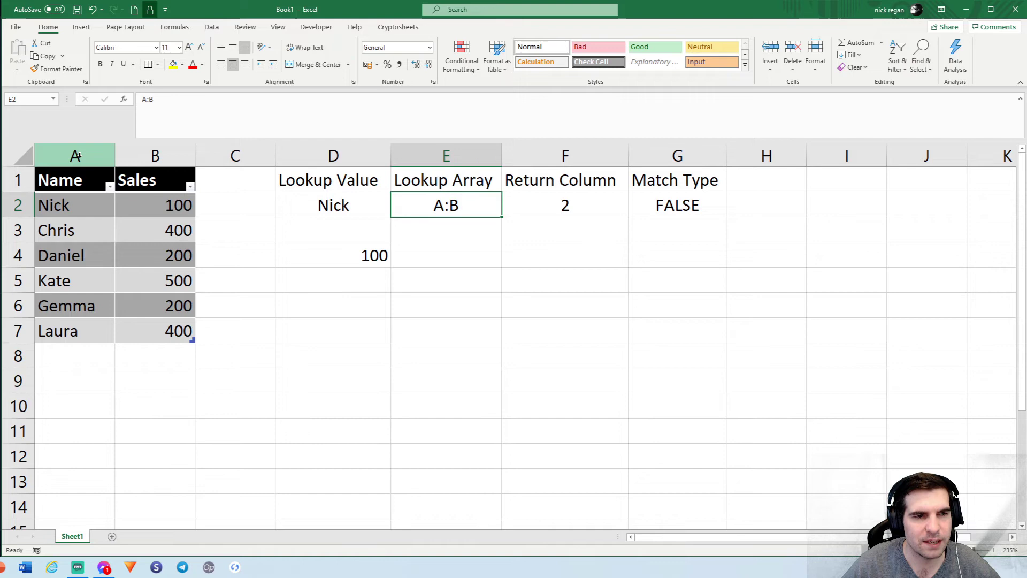
pyautogui.moveTo(76, 155); pyautogui.dragTo(139, 159)
pyautogui.click(156, 156)
pyautogui.hotkey('shift', 'Right')
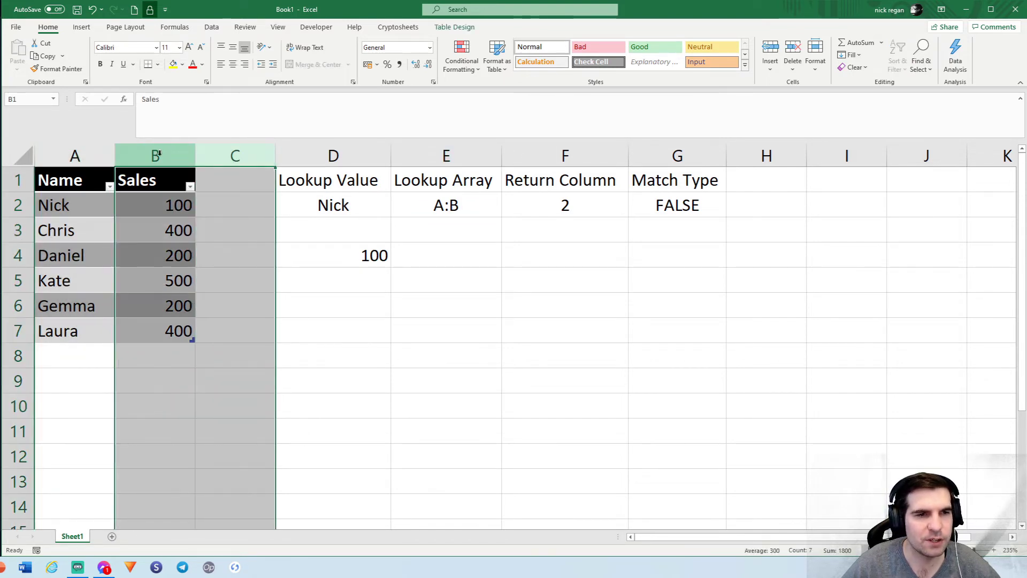
# Step: Insert two empty columns before Sales, shifting Sales to column D
pyautogui.rightClick(159, 153)
pyautogui.click(182, 243)
pyautogui.click(171, 212)
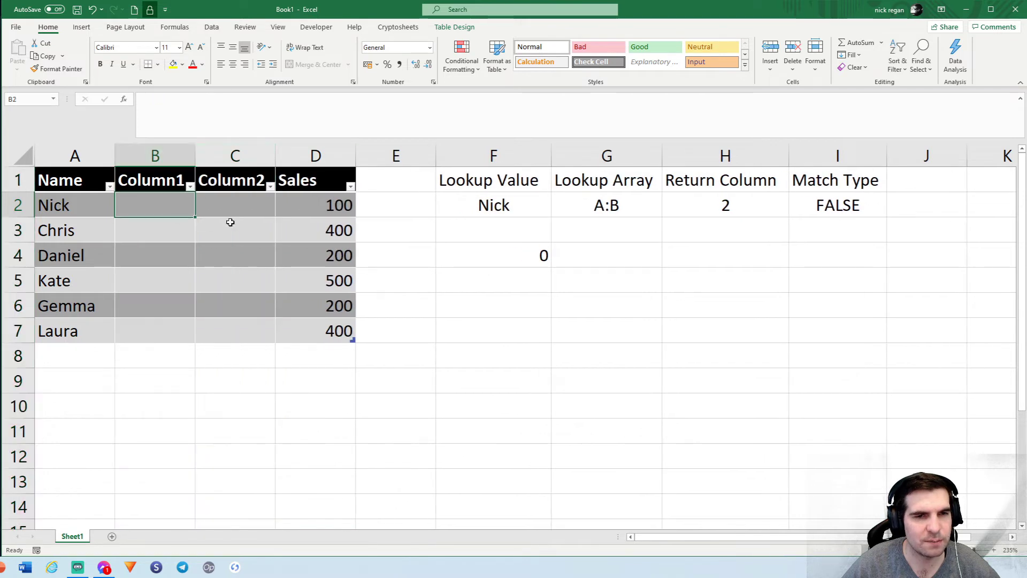
pyautogui.click(727, 200)
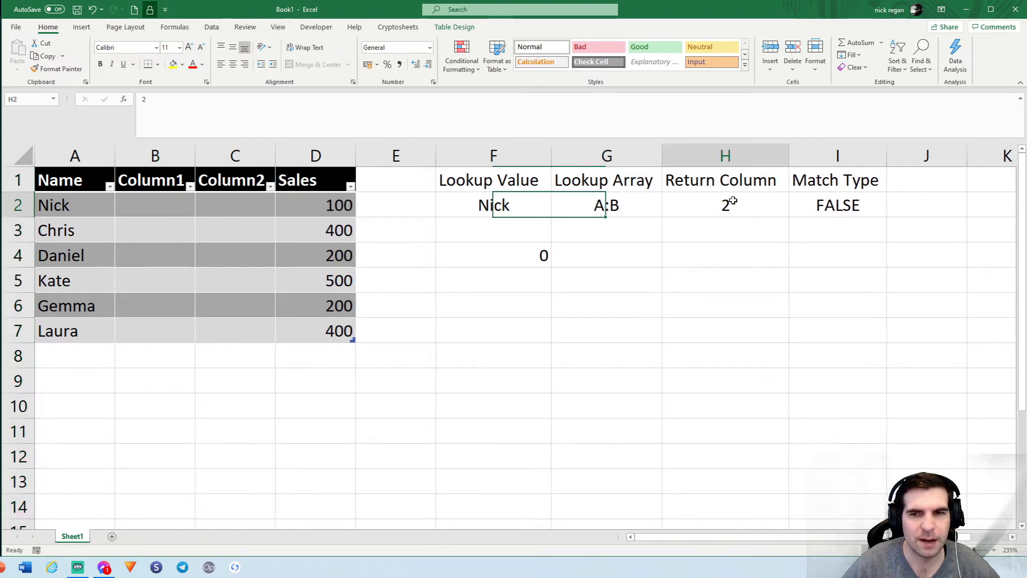
pyautogui.click(329, 164)
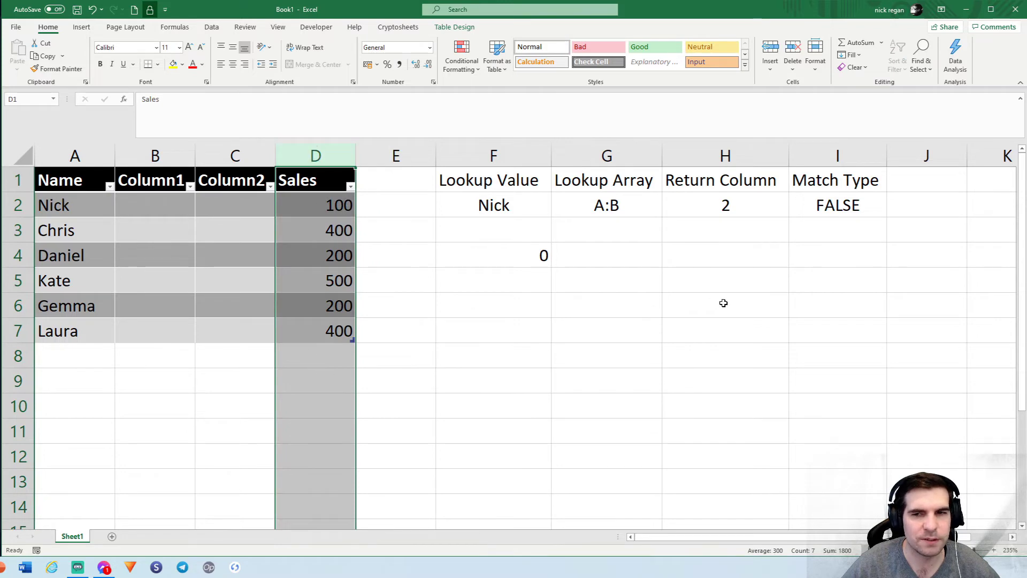
# Step: Change the F4 VLOOKUP's return column from 2 to 4, then review the Name, empty and Sales columns
pyautogui.click(548, 252)
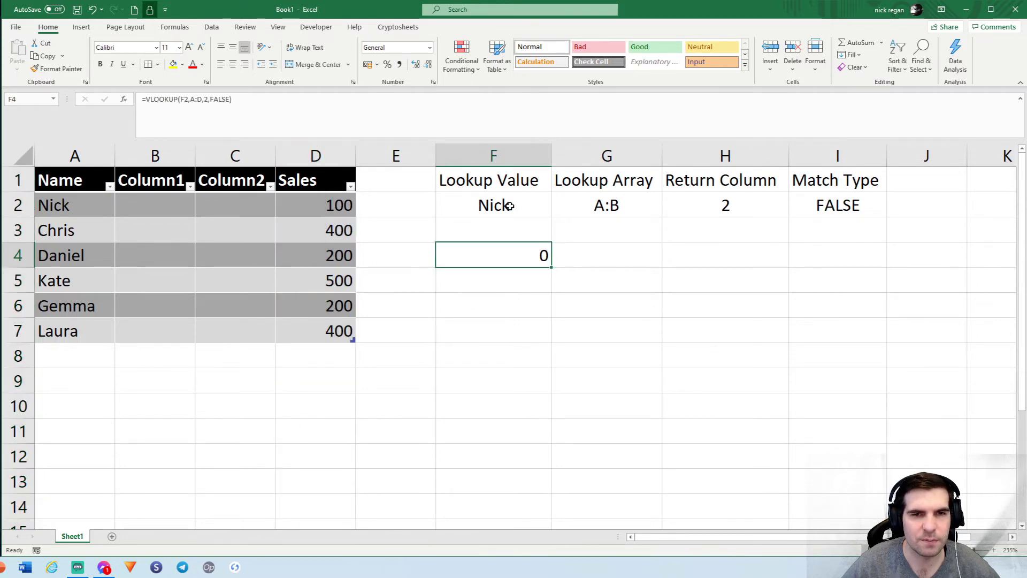
pyautogui.doubleClick(206, 99)
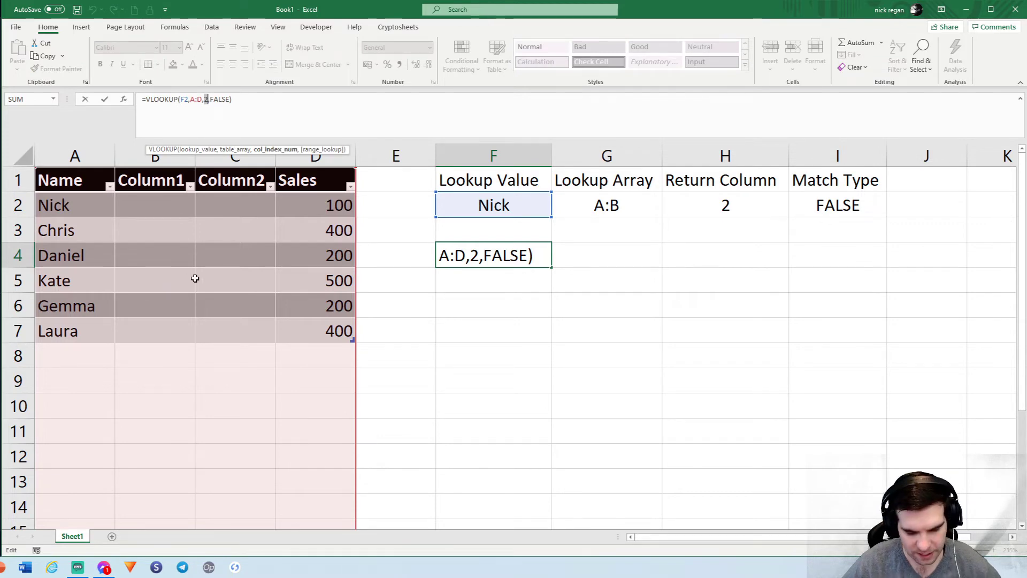
pyautogui.write('4')
pyautogui.press('Return')
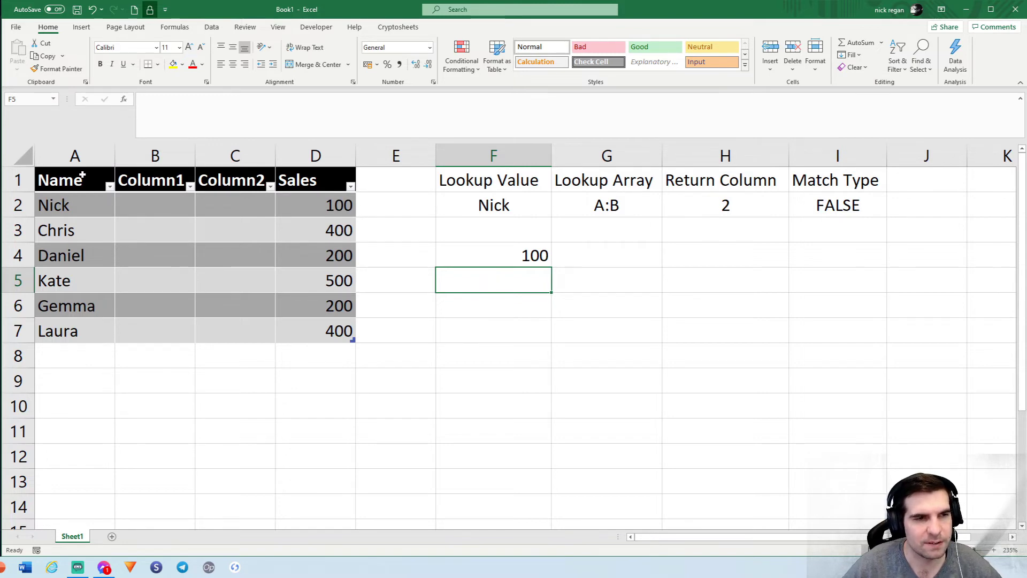
pyautogui.click(80, 156)
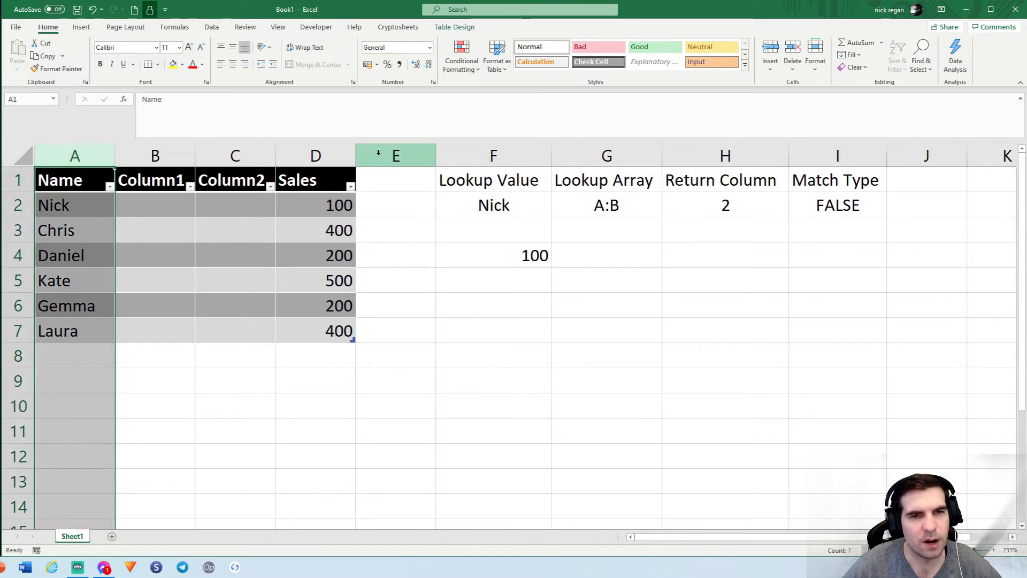
pyautogui.click(365, 158)
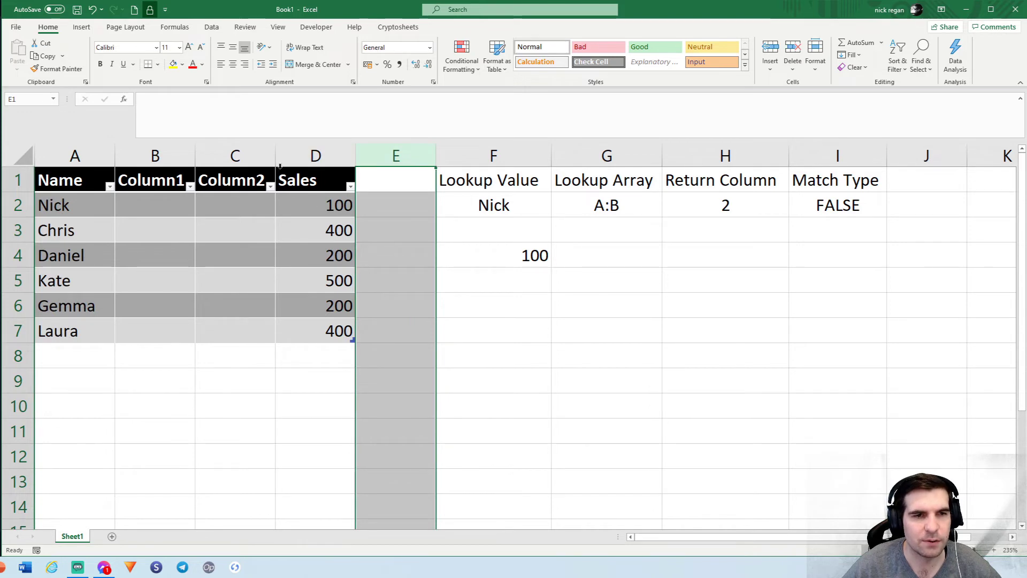
pyautogui.click(289, 156)
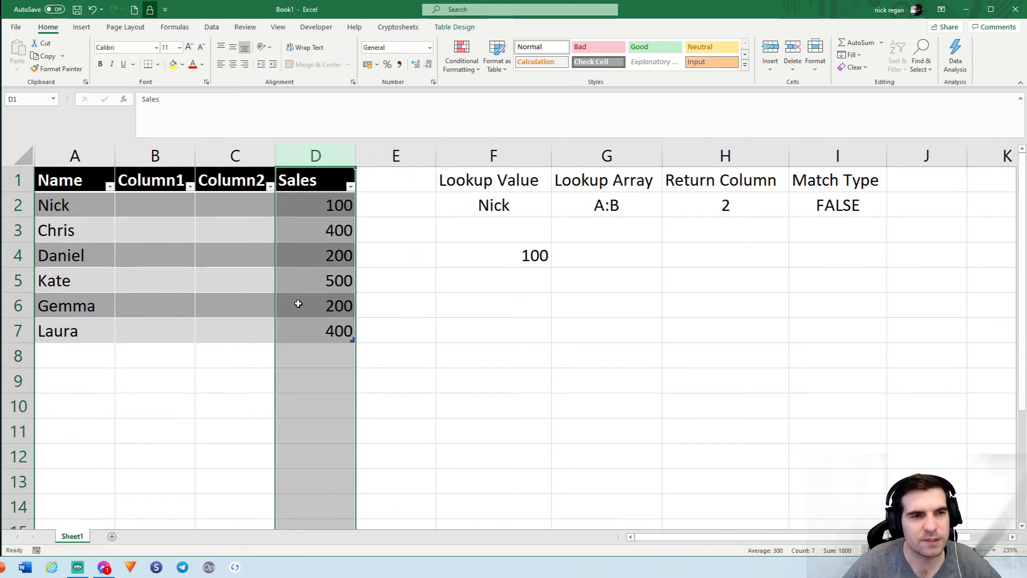
pyautogui.click(75, 156)
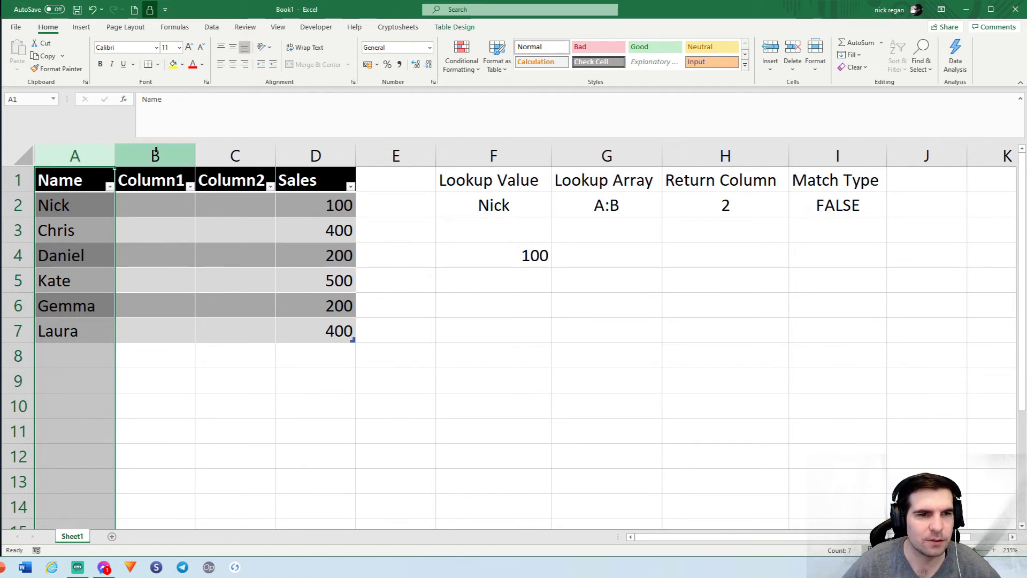
# Step: Delete the empty columns B:C and begin editing D4's #REF! VLOOKUP in the formula bar
pyautogui.moveTo(155, 151); pyautogui.dragTo(236, 154)
pyautogui.rightClick(240, 155)
pyautogui.click(275, 262)
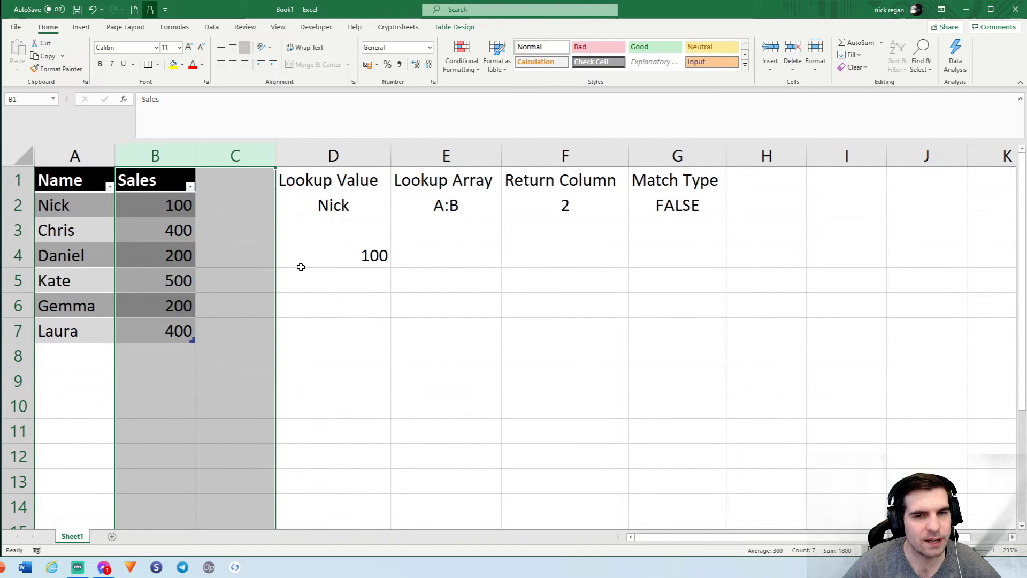
pyautogui.click(367, 254)
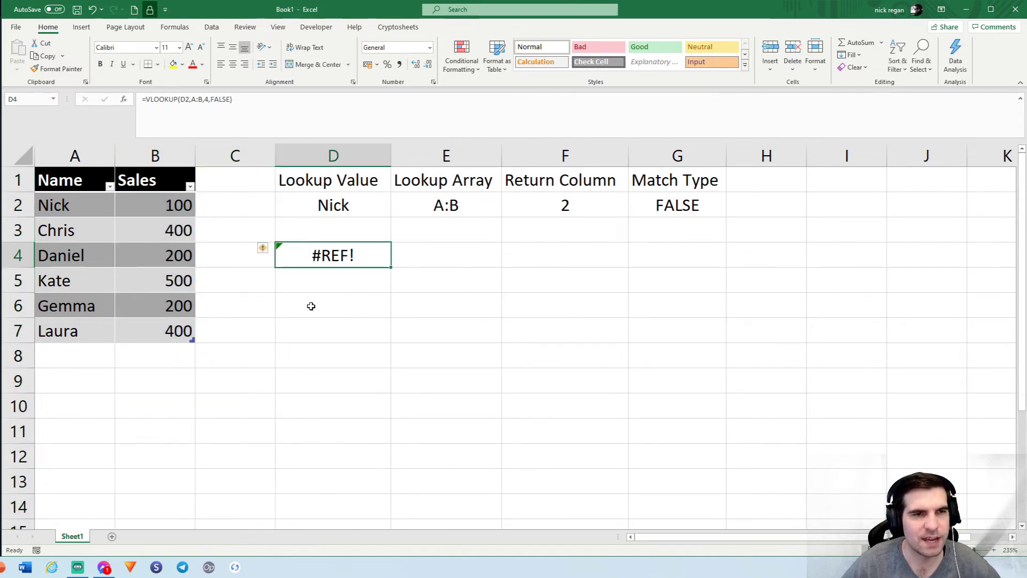
pyautogui.click(211, 114)
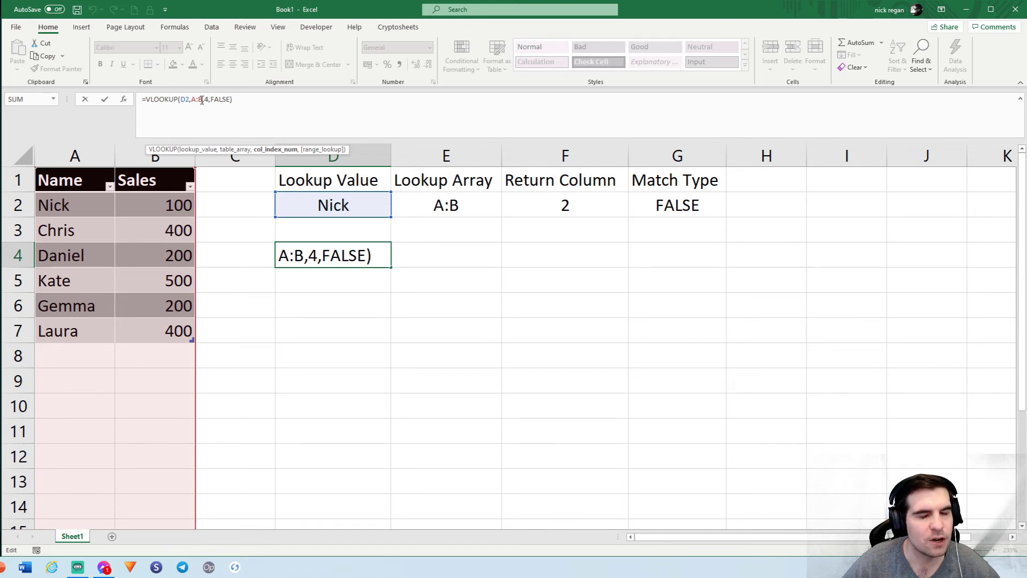
# Step: Replace 4 with 2 in D4's =VLOOKUP(D2,A:B,4,FALSE) to return 100
pyautogui.click(204, 102)
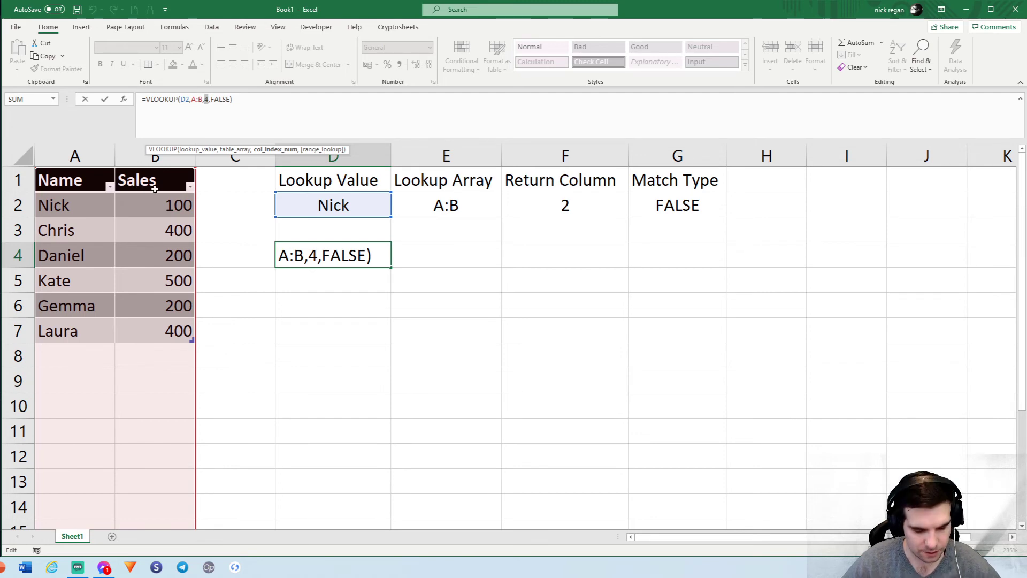
pyautogui.write('2')
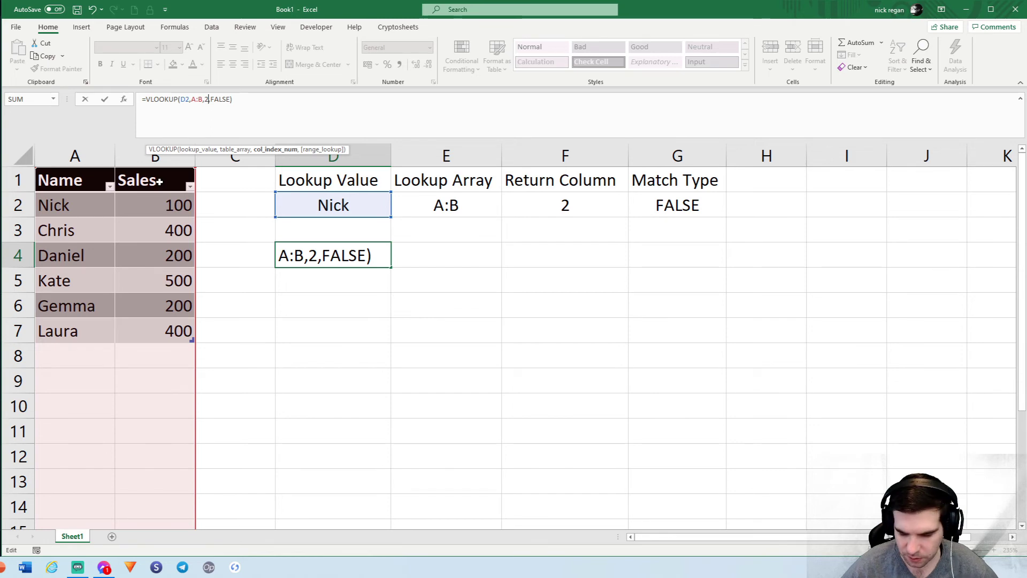
pyautogui.press('Return')
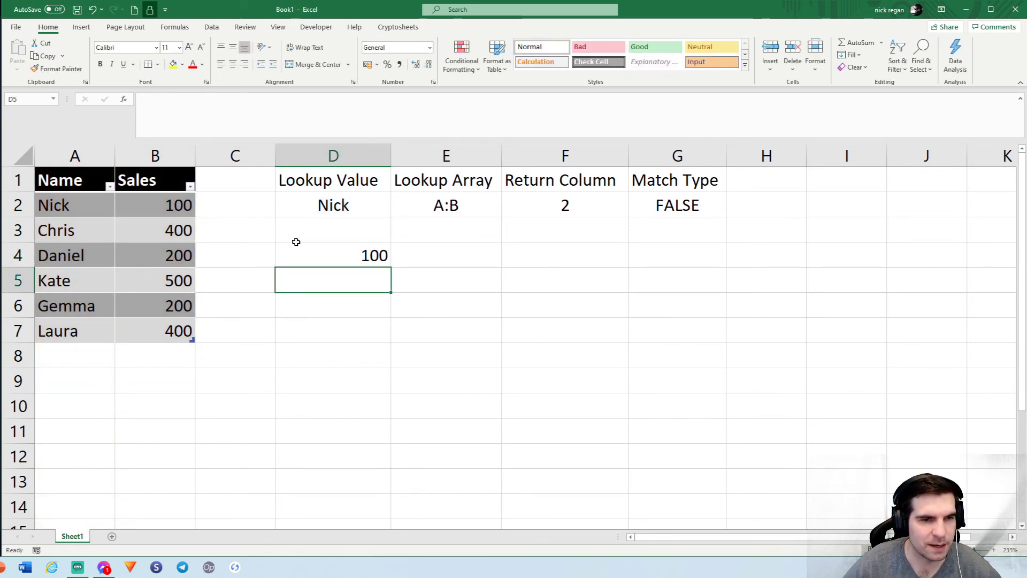
pyautogui.click(451, 209)
pyautogui.click(551, 208)
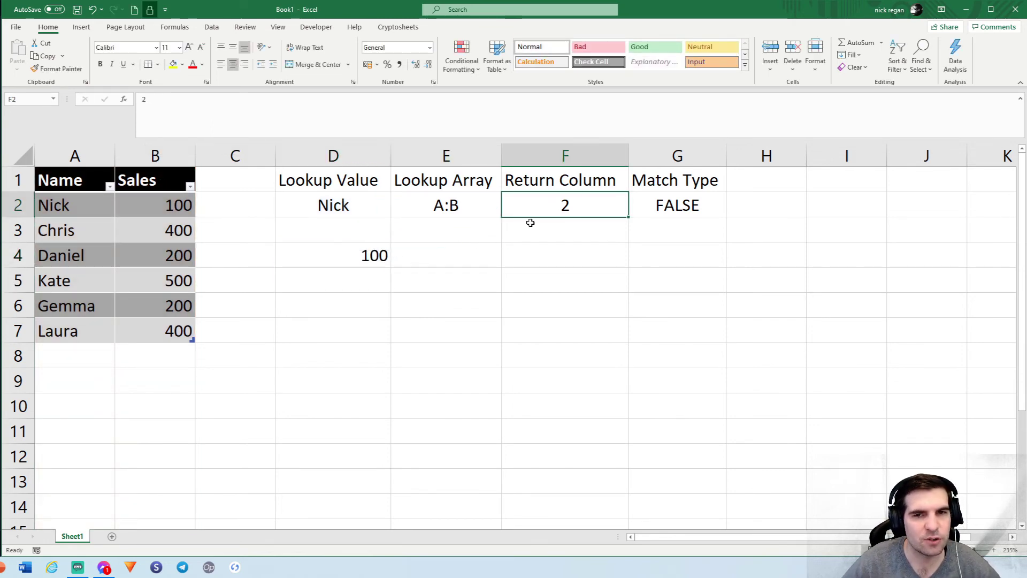
pyautogui.click(457, 202)
pyautogui.click(541, 204)
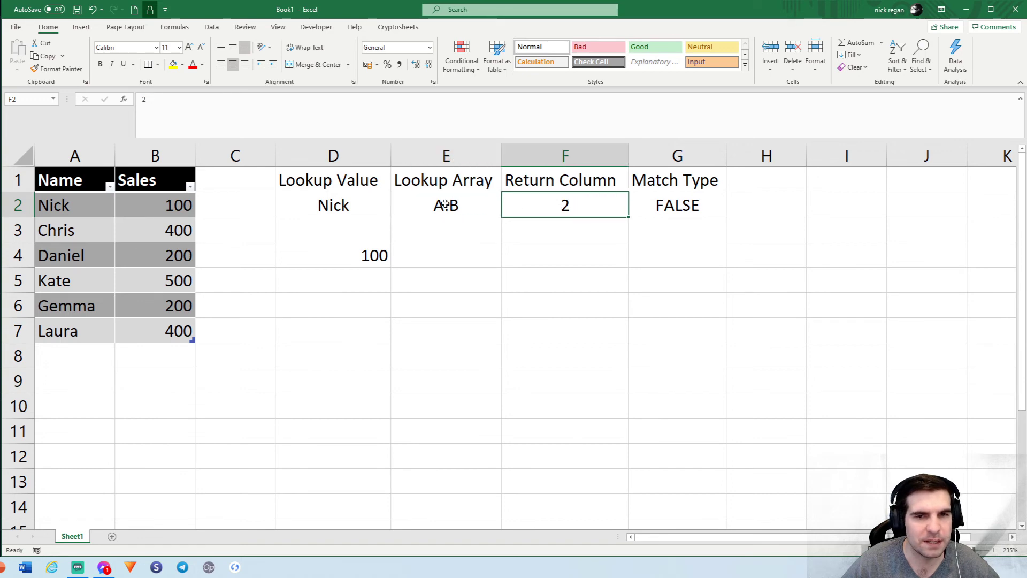
pyautogui.click(445, 203)
pyautogui.click(531, 215)
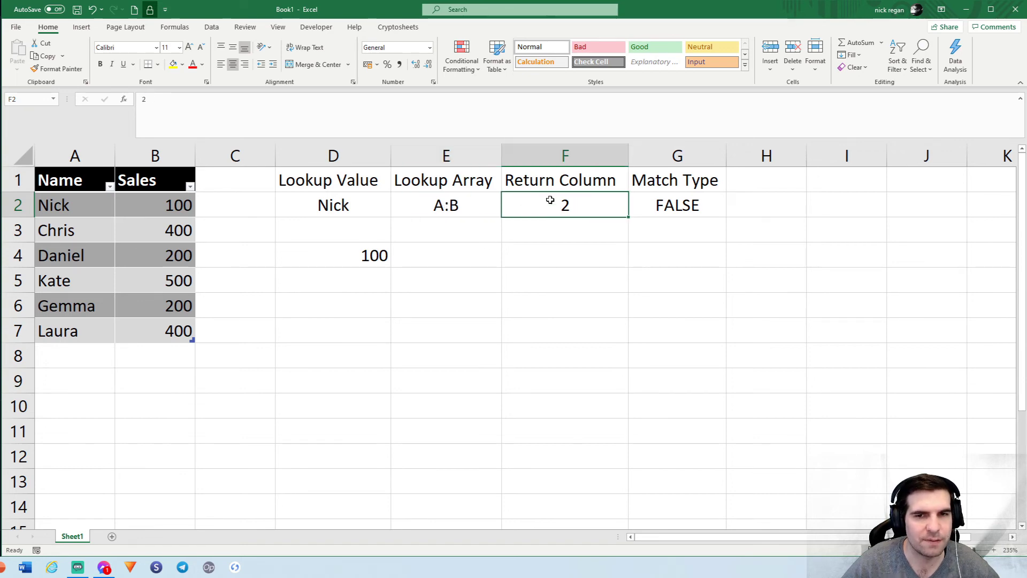
pyautogui.click(445, 200)
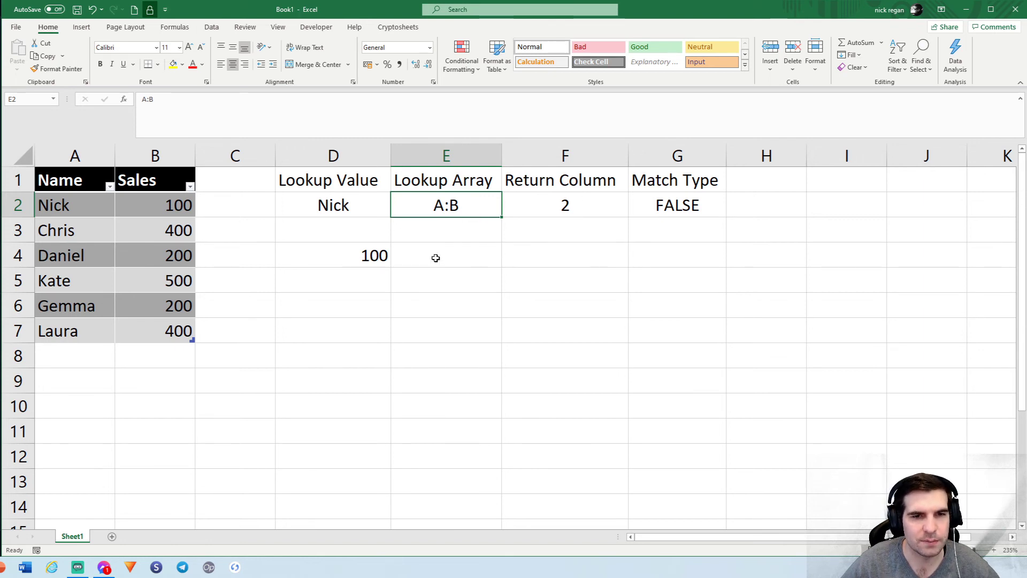
pyautogui.click(386, 262)
pyautogui.click(381, 277)
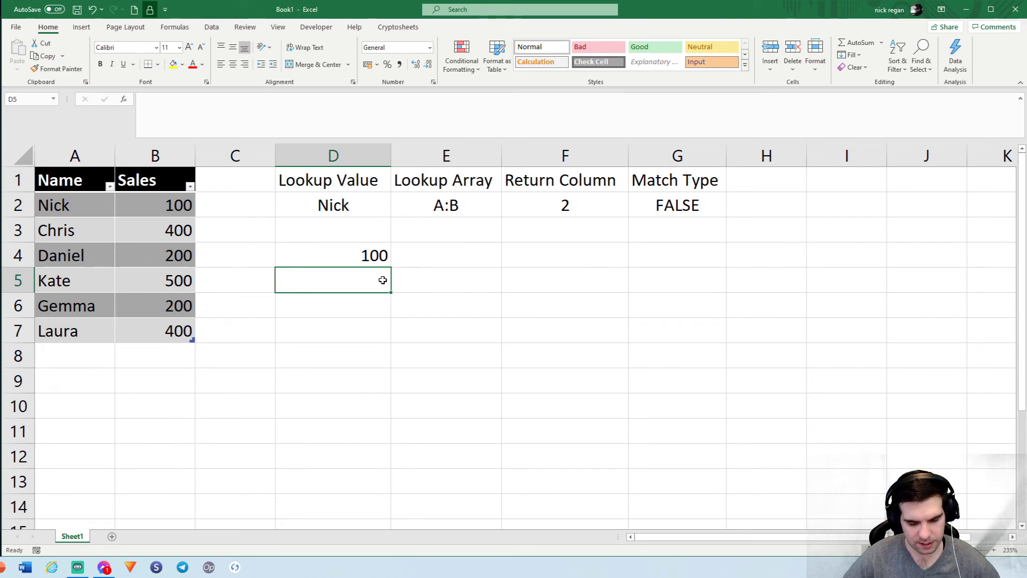